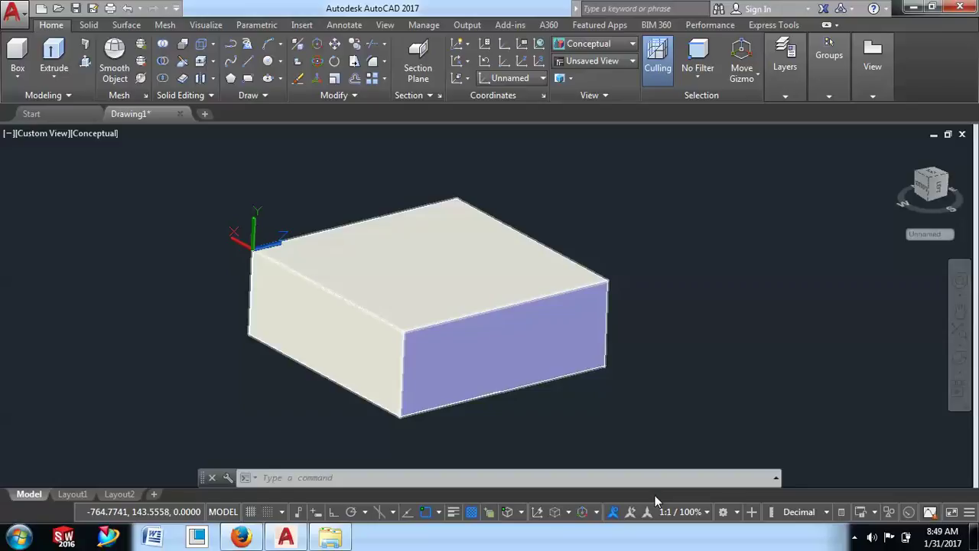
Step: Minimize and restore AutoCAD, then start a 3-point UCS on the box
left_click(913, 8)
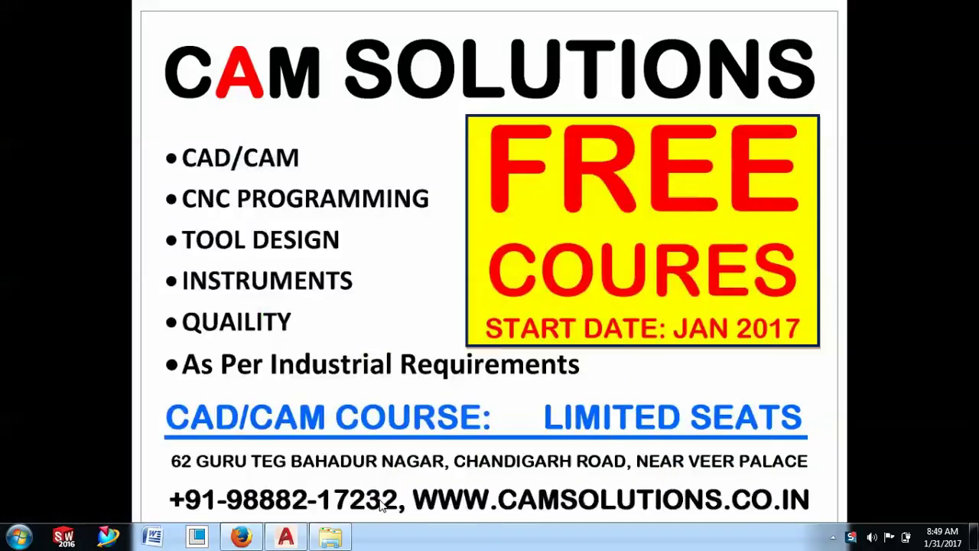
mouse_move(285, 537)
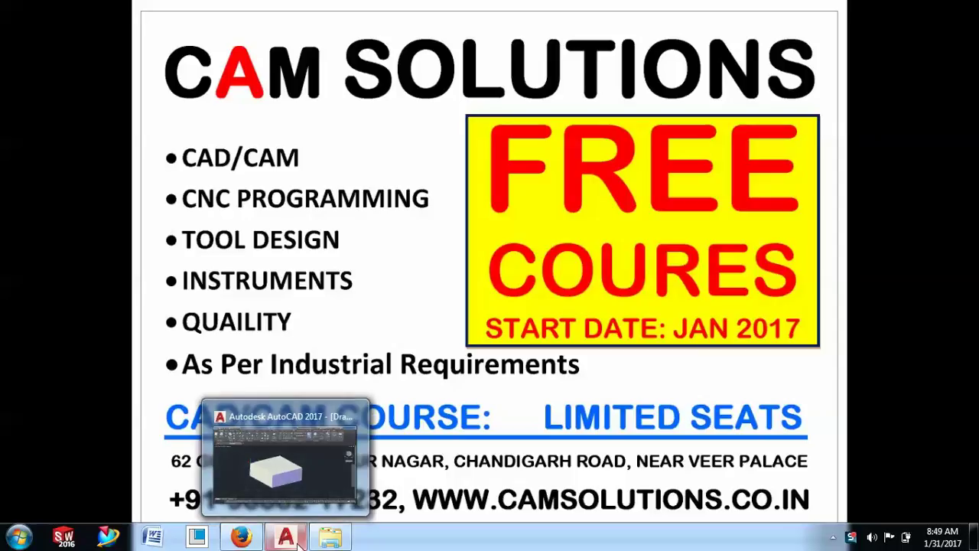
left_click(299, 539)
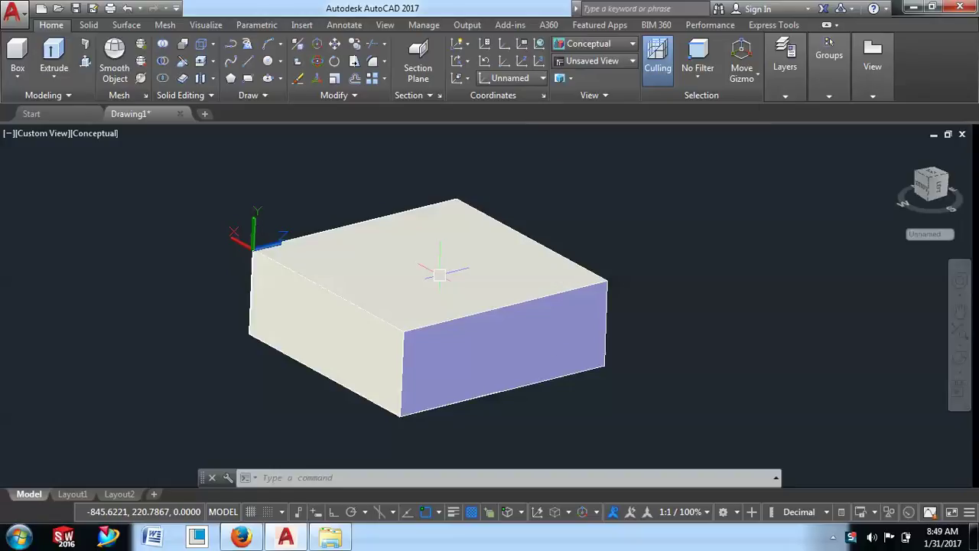
left_click(255, 245)
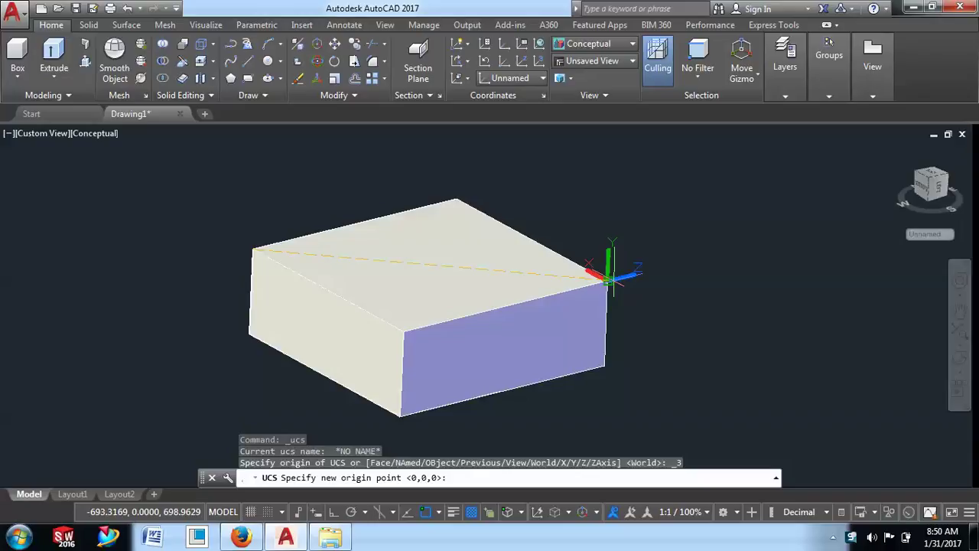
Step: Place the UCS origin at the box's top-right corner, default X, Y along the top front edge
left_click(609, 279)
key("Return")
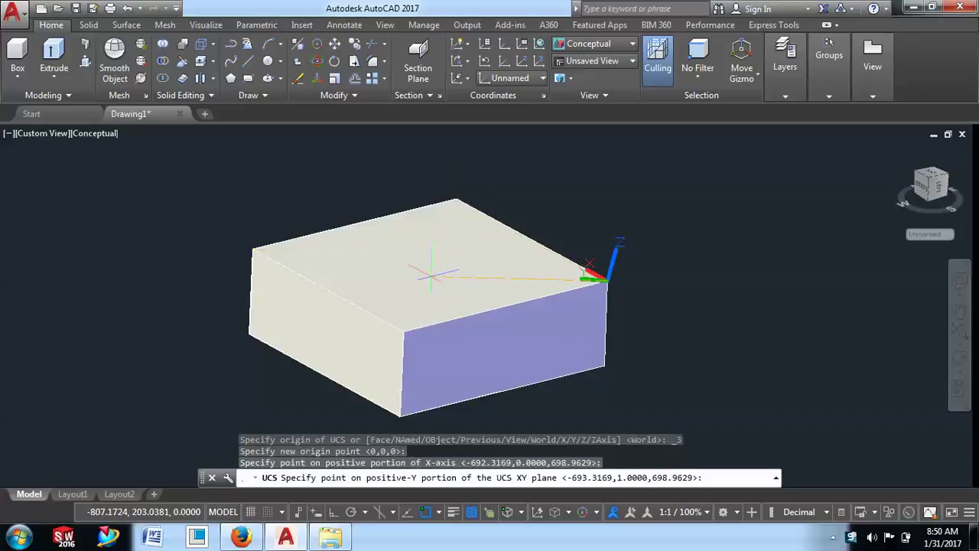
left_click(402, 330)
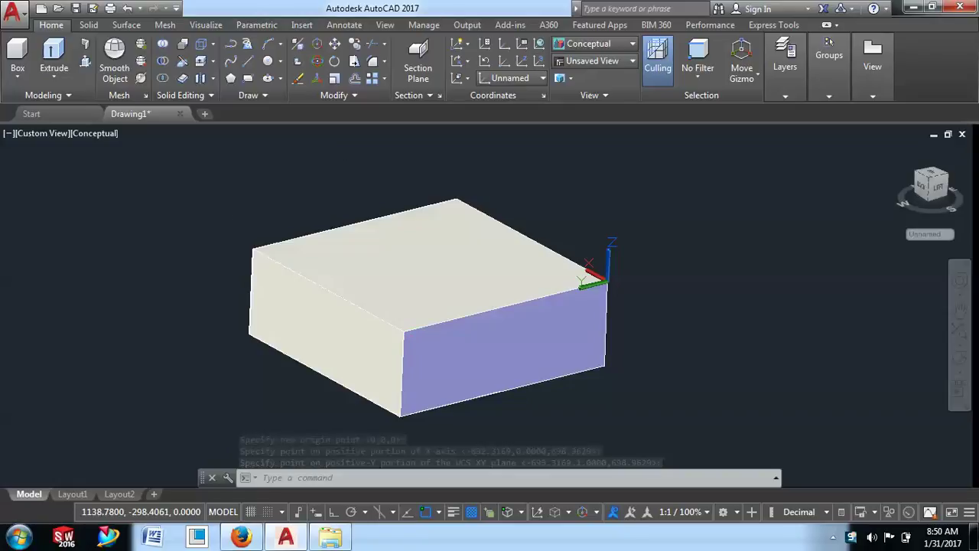
type("ucs")
key("Return")
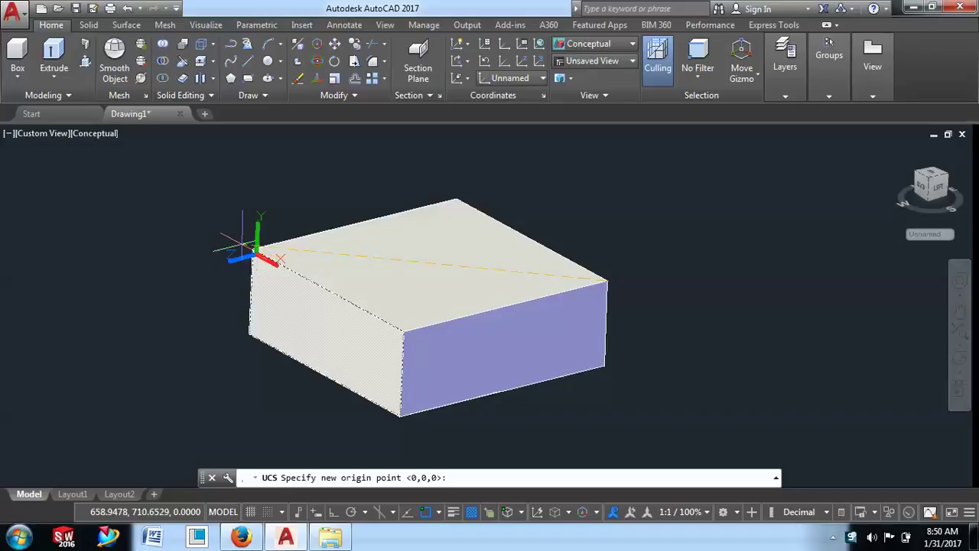
Step: Realign the UCS on the top face: origin top-left corner, X toward the back corner
left_click(253, 246)
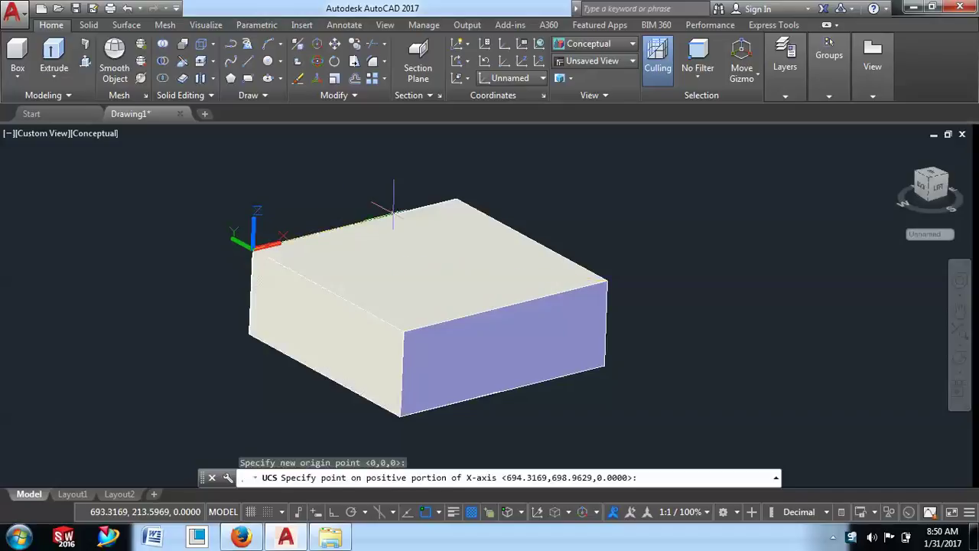
left_click(457, 198)
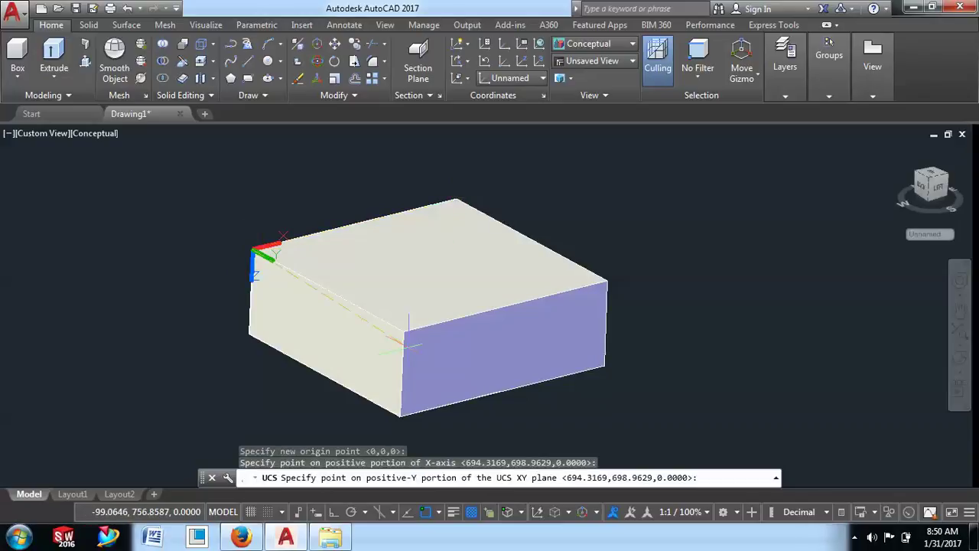
left_click(407, 331)
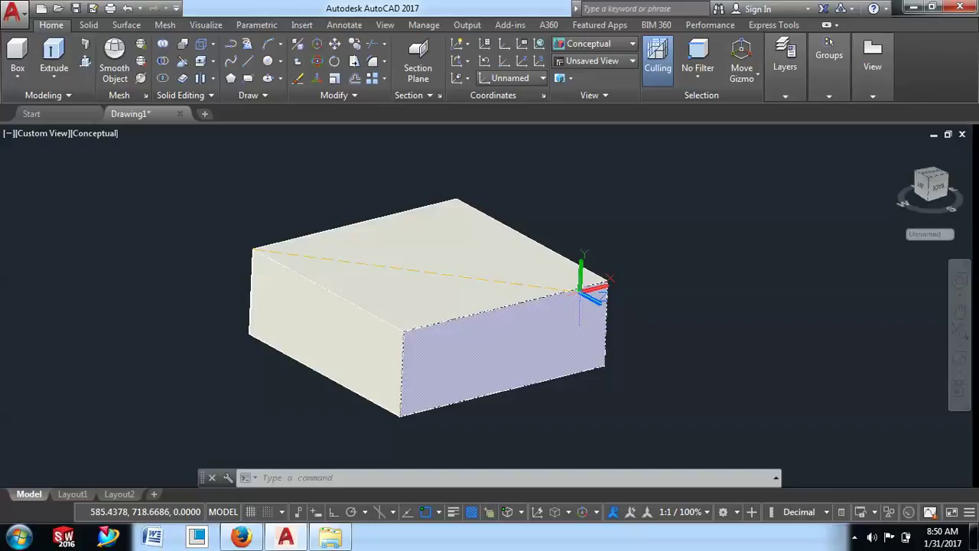
Step: Set the UCS on the front face: origin lower-right corner, X upward, Y along the bottom edge
left_click(603, 365)
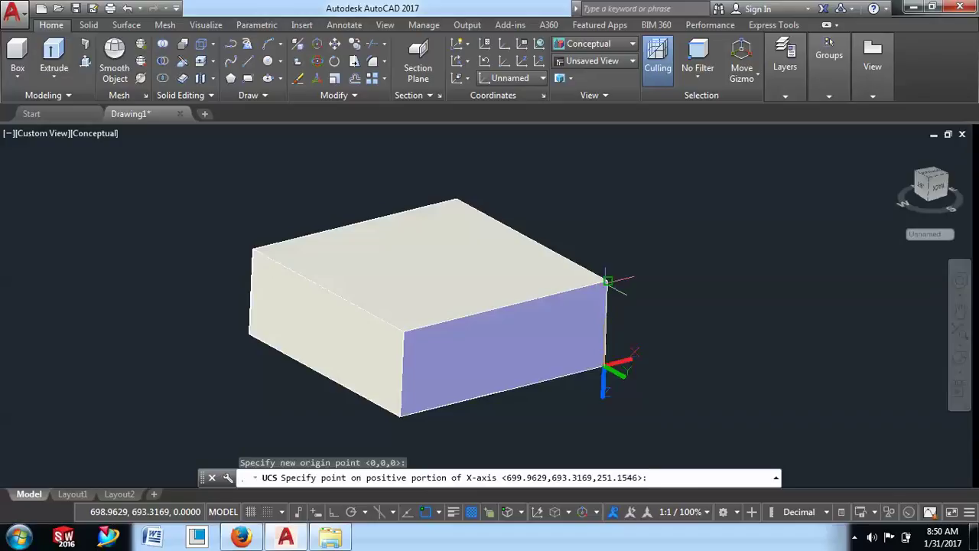
left_click(608, 281)
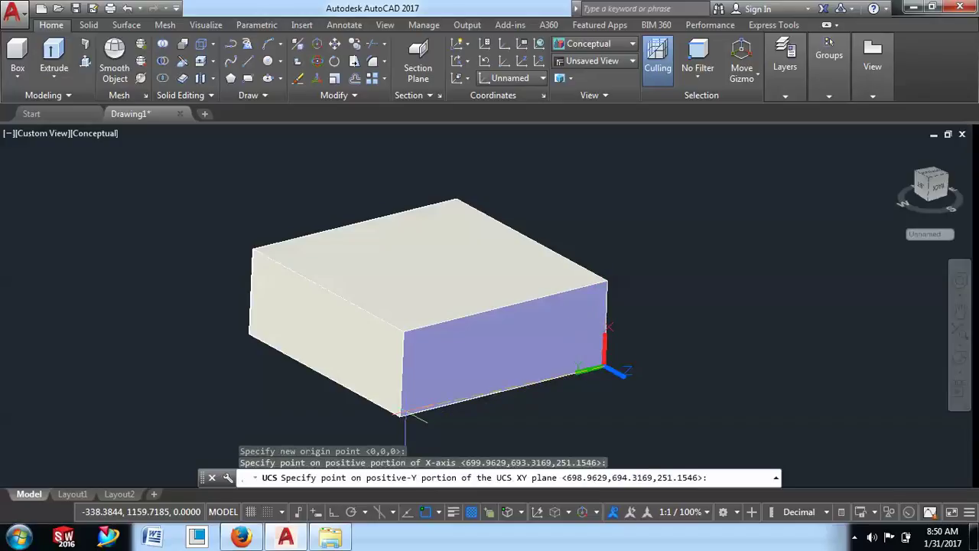
left_click(404, 413)
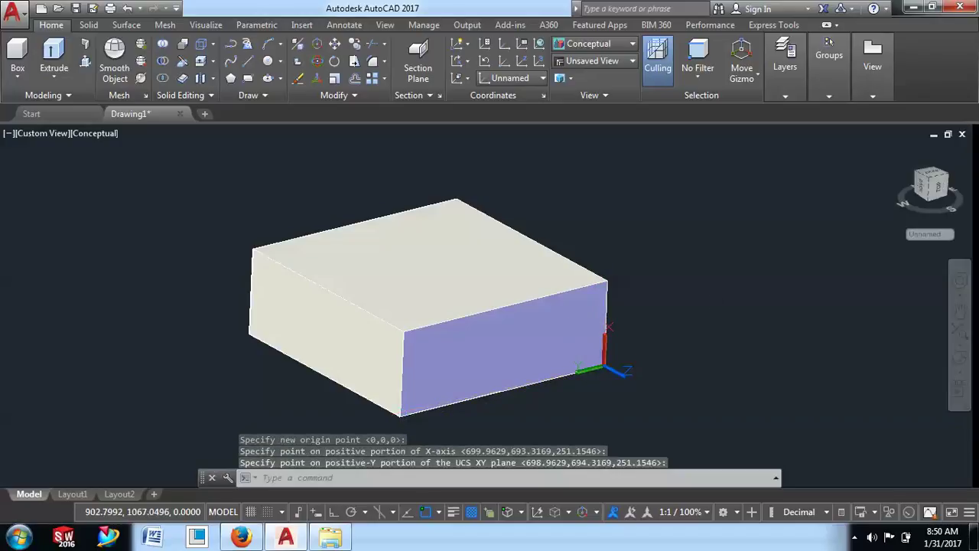
type("c")
key("Return")
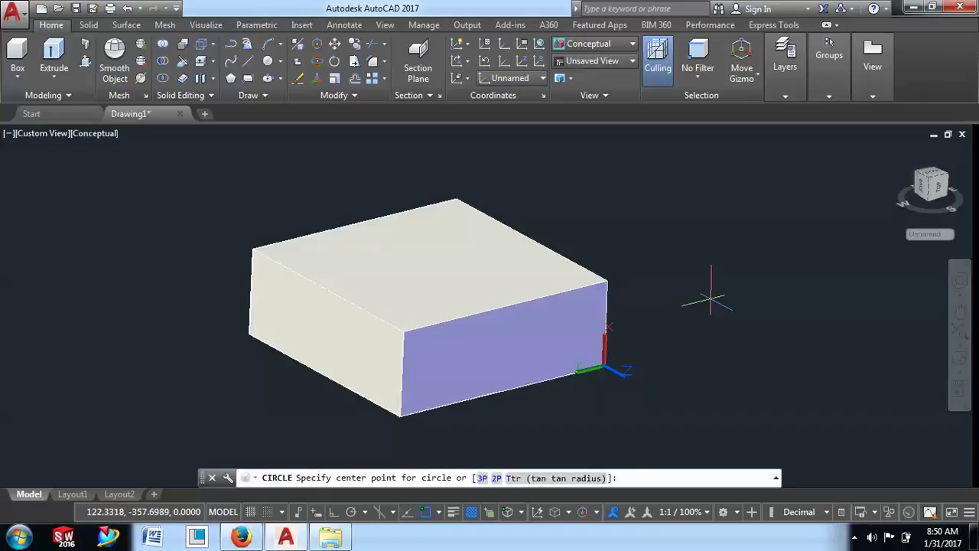
Step: Draw a small circle right of the box in the front-face plane, then orbit slightly
left_click(710, 299)
left_click(704, 325)
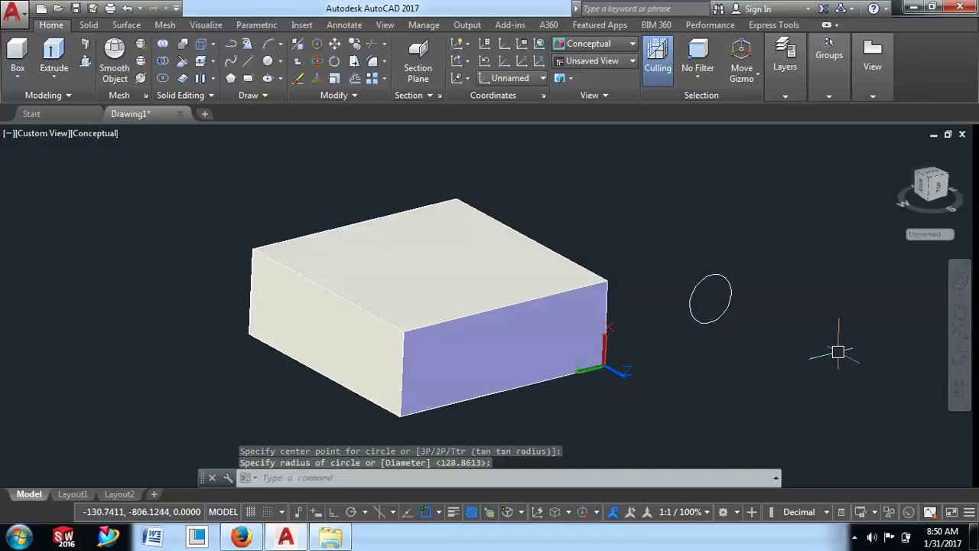
middle_click_drag(838, 352, 510, 283, "shift")
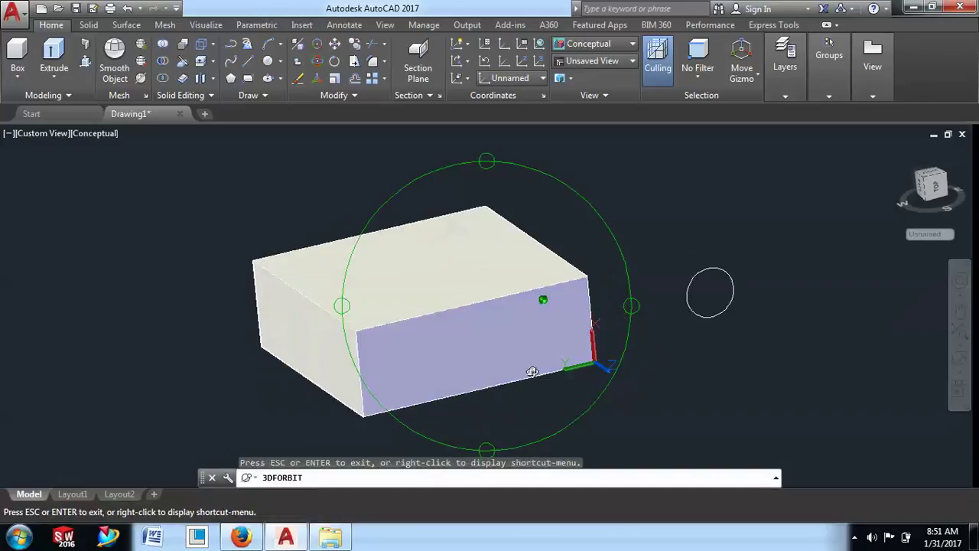
right_click(509, 283)
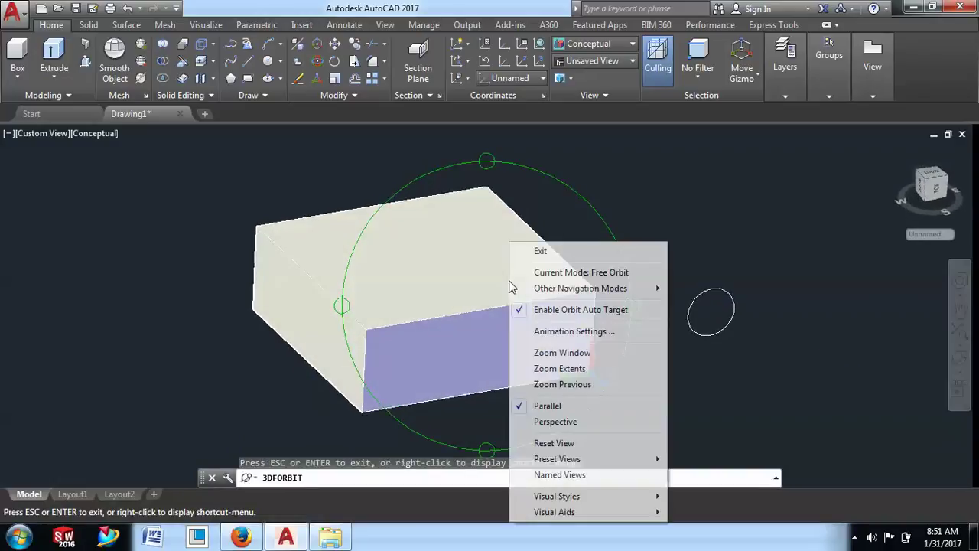
left_click(539, 253)
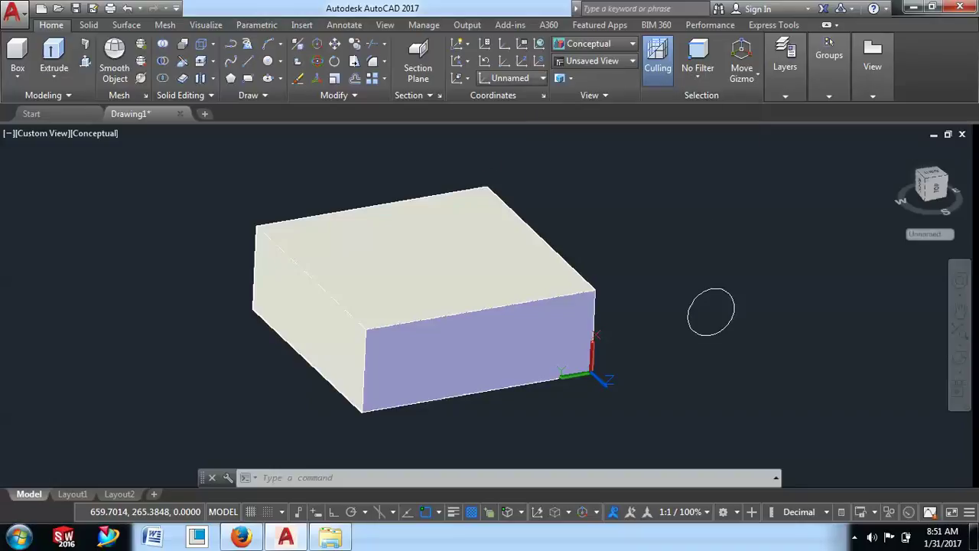
Step: Draw a slanted line to the right of the box
type("l")
key("Return")
left_click(706, 214)
left_click(815, 294)
right_click(832, 331)
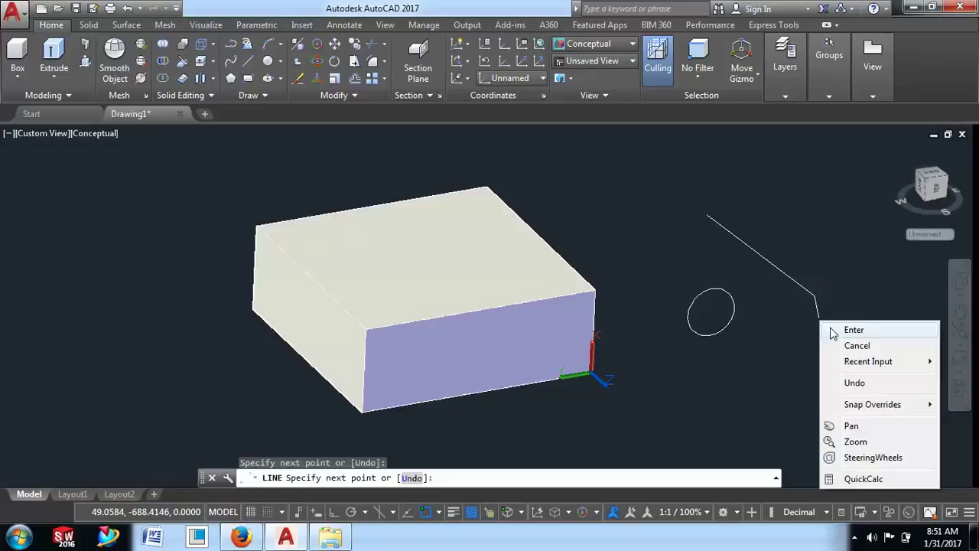
left_click(832, 330)
Step: Pan the view left and draw a rectangle to the right of the circle
middle_click_drag(765, 312, 606, 316)
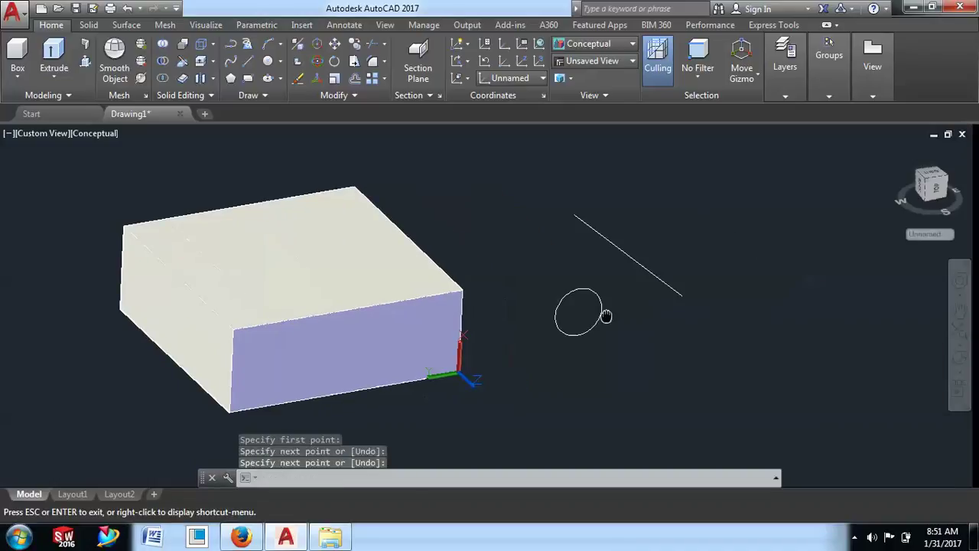
middle_click_drag(605, 316, 521, 299)
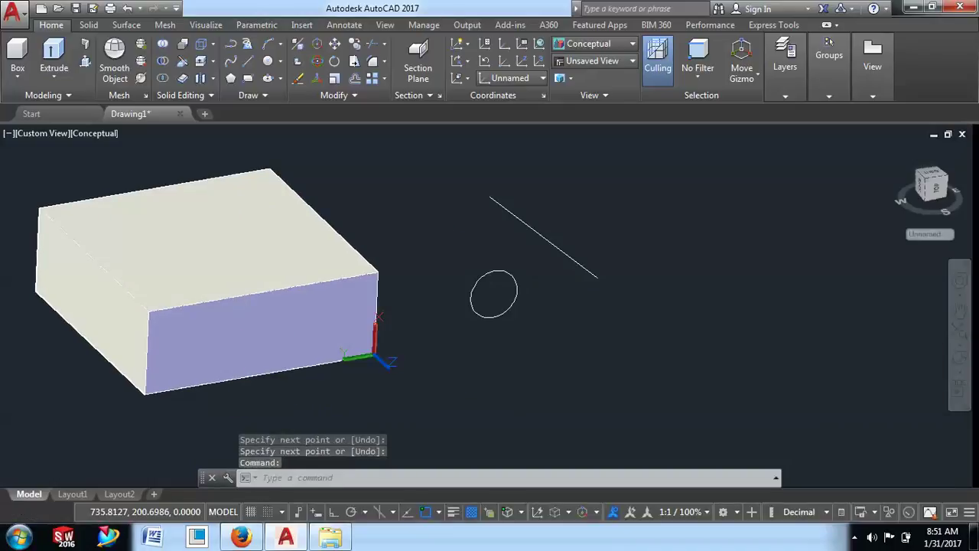
type("rec")
key("Return")
left_click(584, 388)
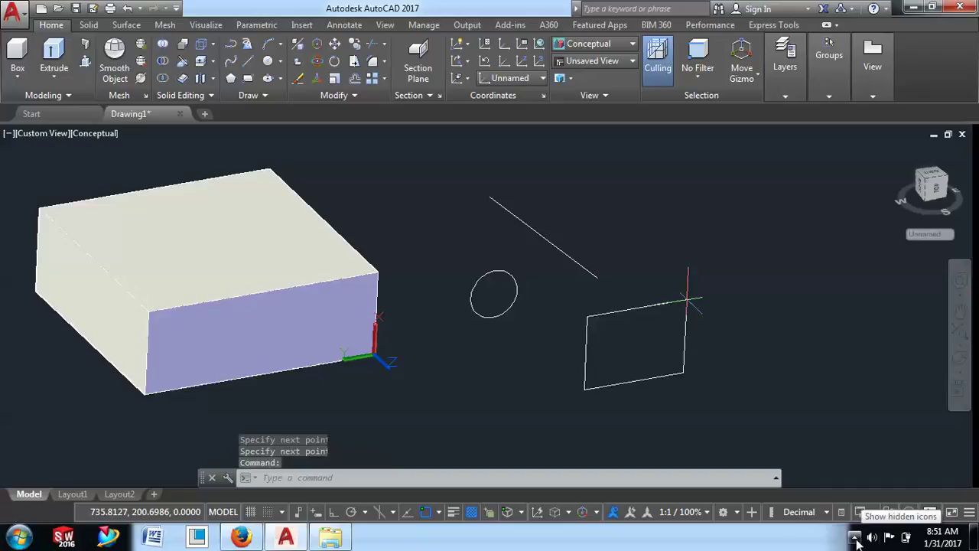
left_click(468, 79)
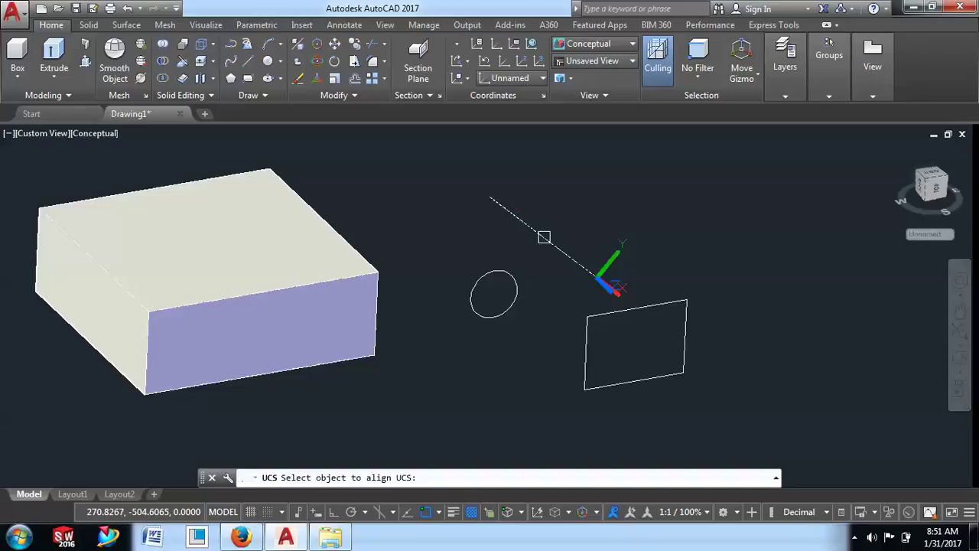
Step: Align the UCS to the line, then to the rectangle's edge
left_click(544, 237)
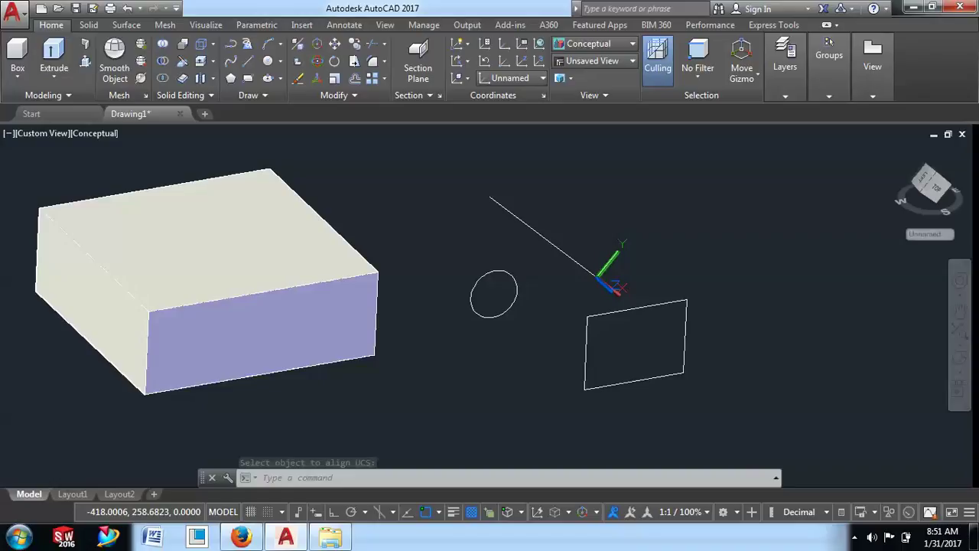
key("Return")
left_click(644, 322)
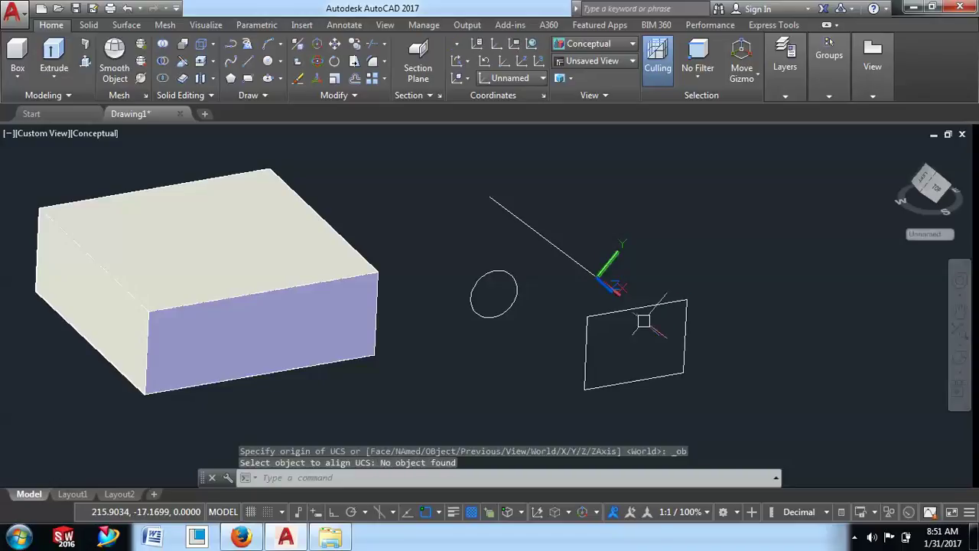
left_click(460, 77)
left_click(459, 122)
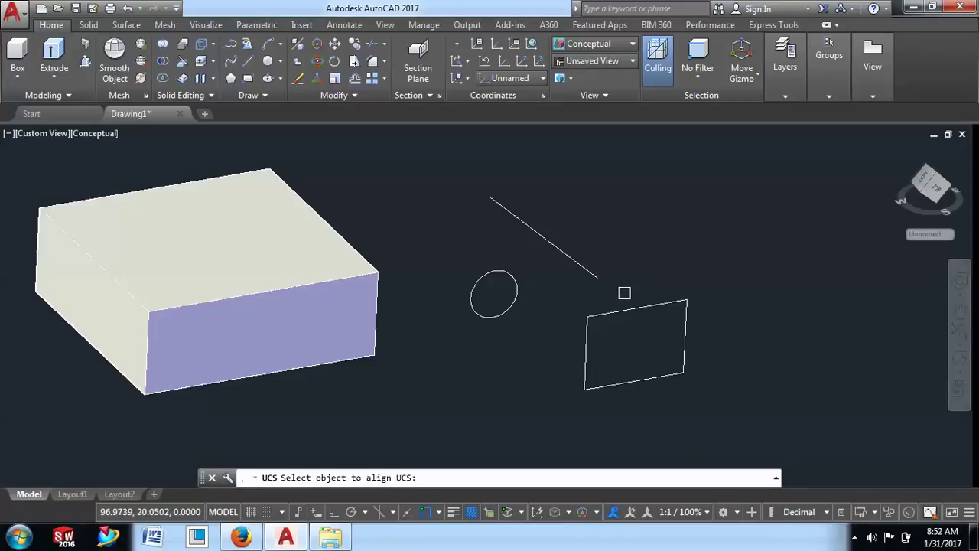
left_click(626, 308)
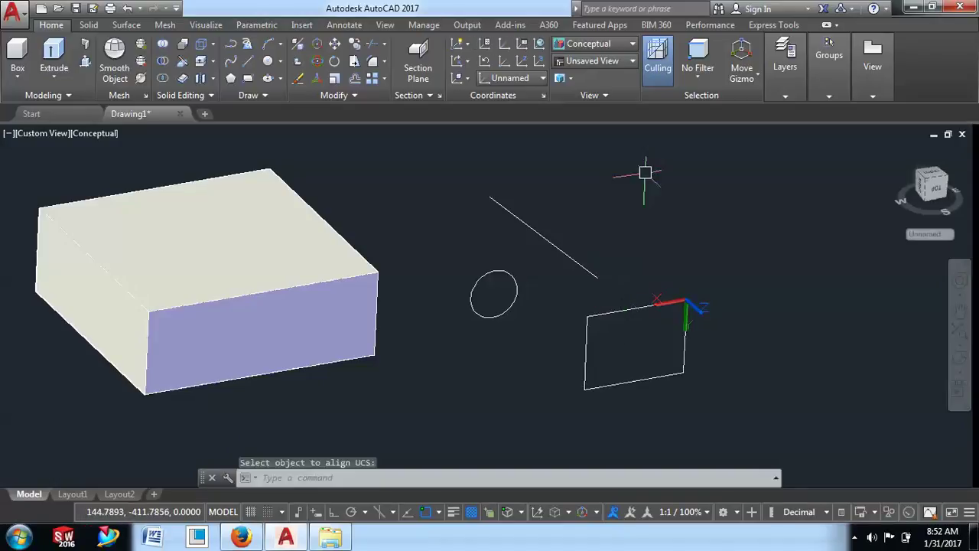
Step: Align the UCS to the circle, putting its origin at the circle's center
left_click(459, 77)
left_click(459, 126)
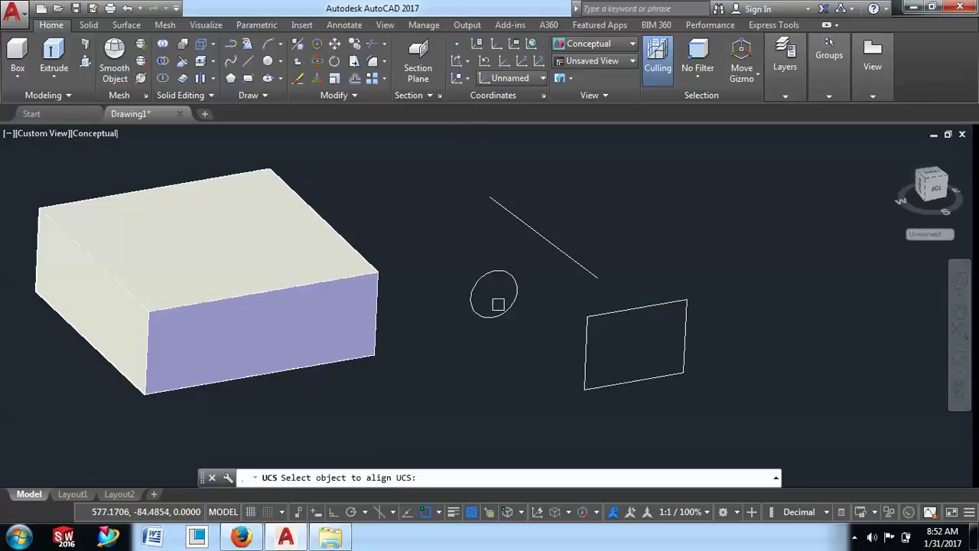
left_click(500, 316)
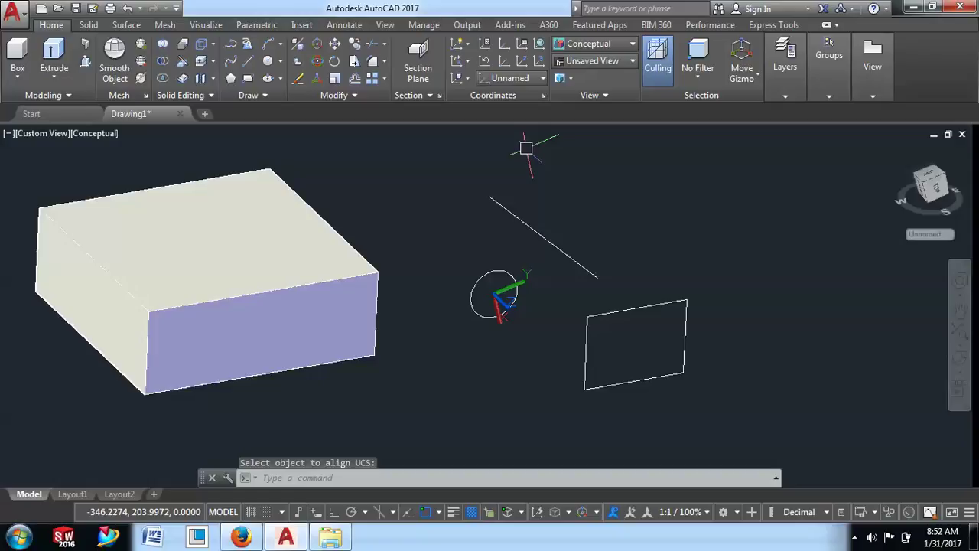
Step: Align the UCS to the box with the Object option, then start Object again
left_click(459, 78)
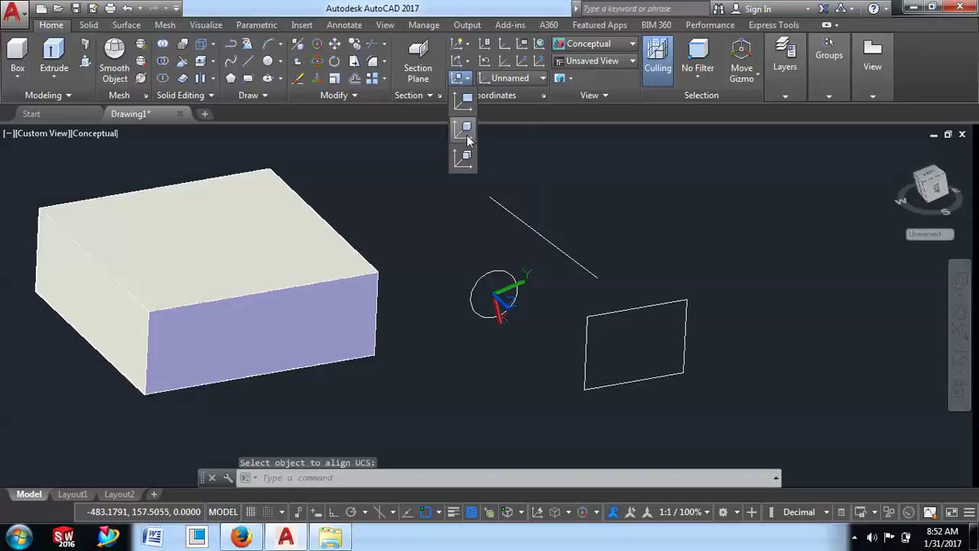
left_click(459, 126)
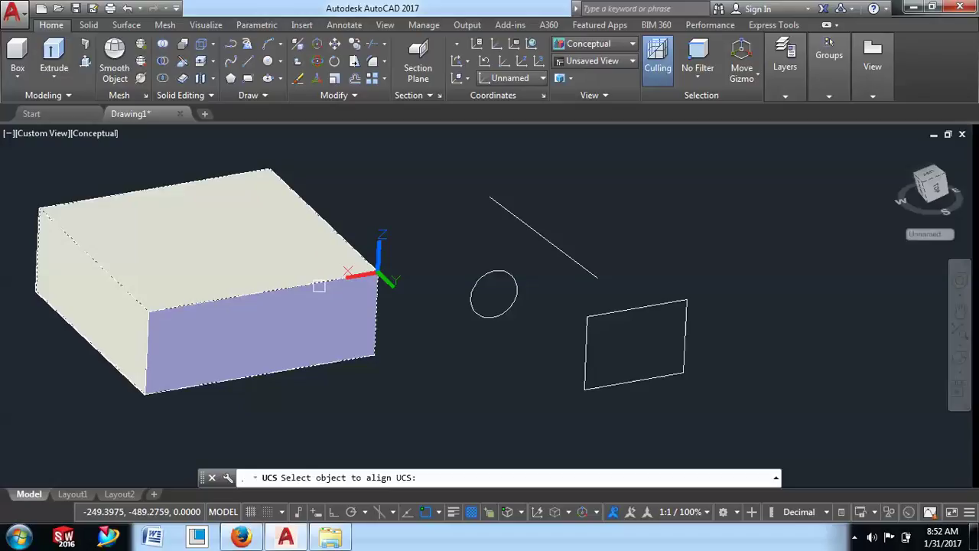
left_click(319, 286)
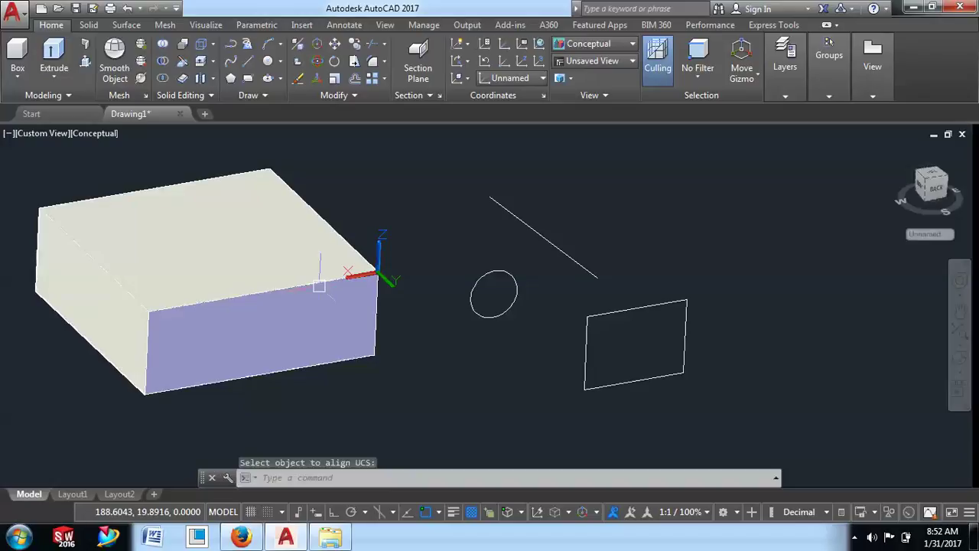
left_click(459, 78)
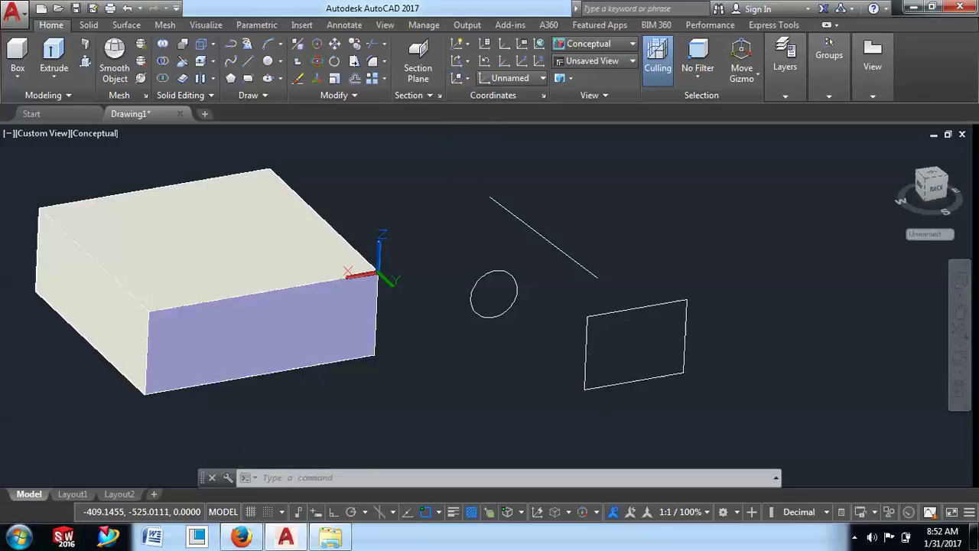
left_click(521, 44)
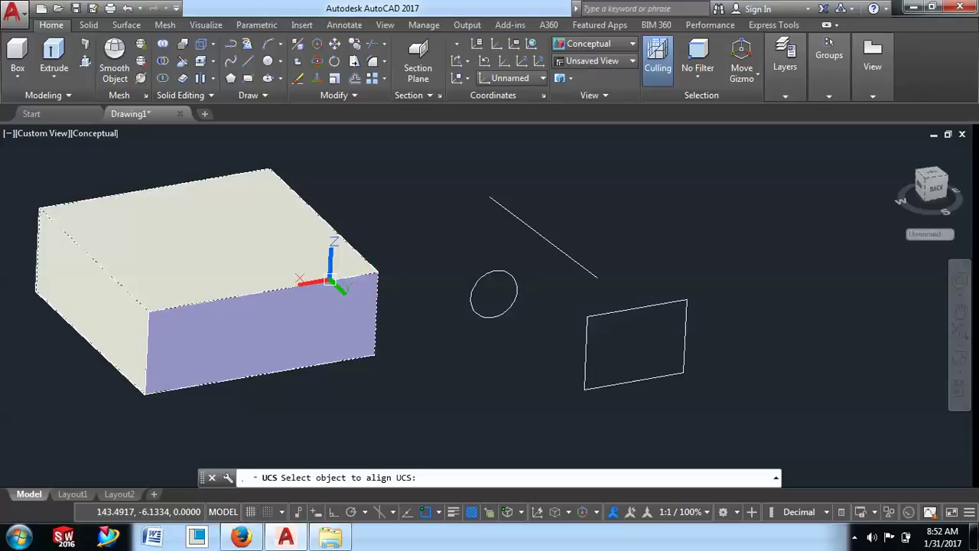
Step: Align the UCS to the box's top face, then minimize AutoCAD and check hidden tray icons
left_click(330, 280)
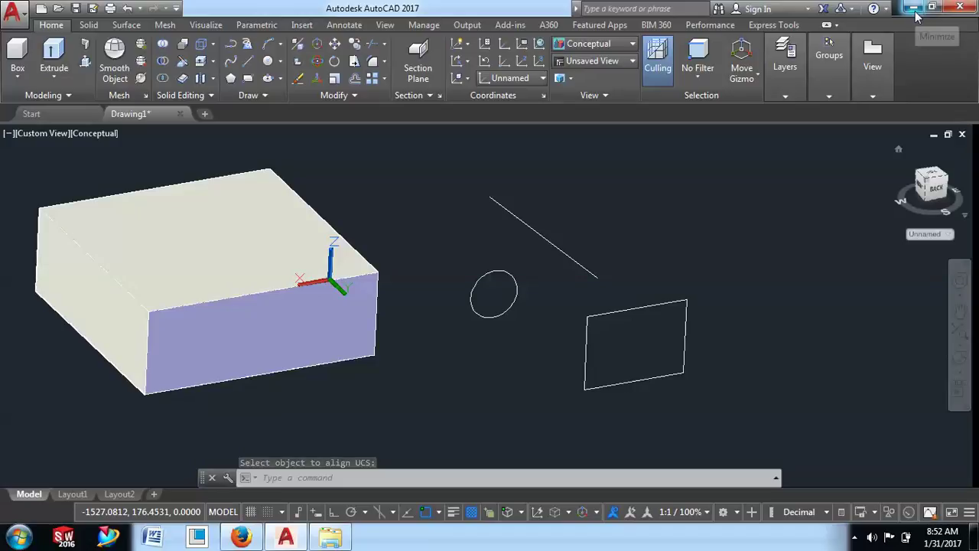
left_click(916, 12)
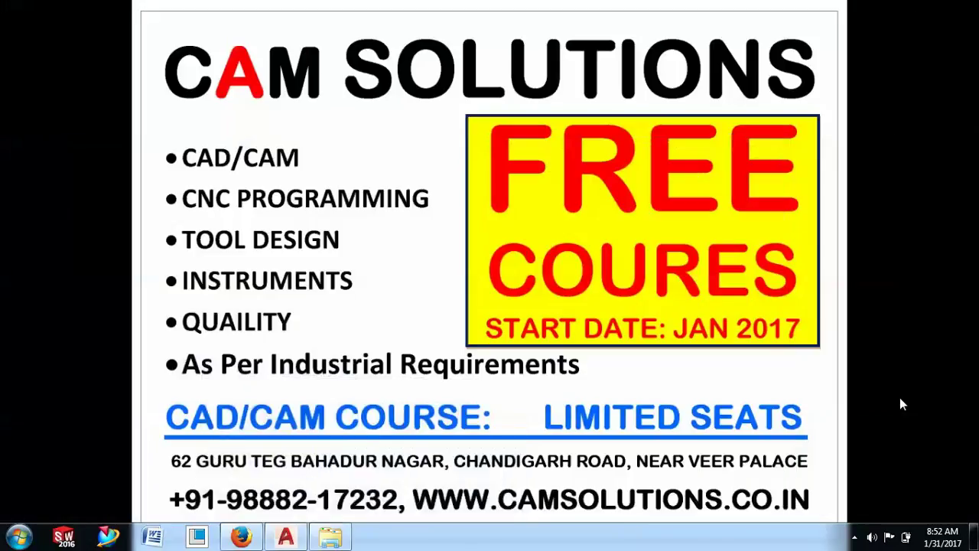
left_click(855, 537)
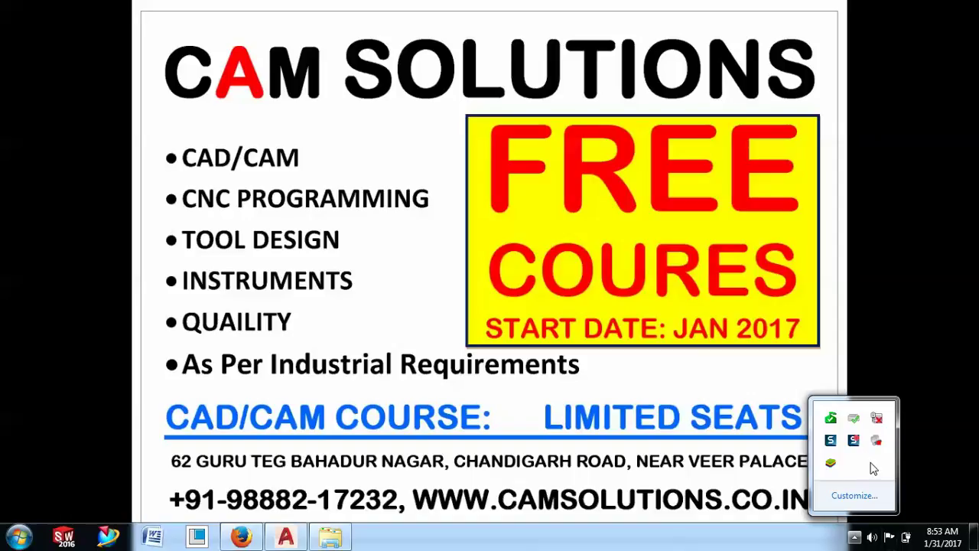
left_click(858, 449)
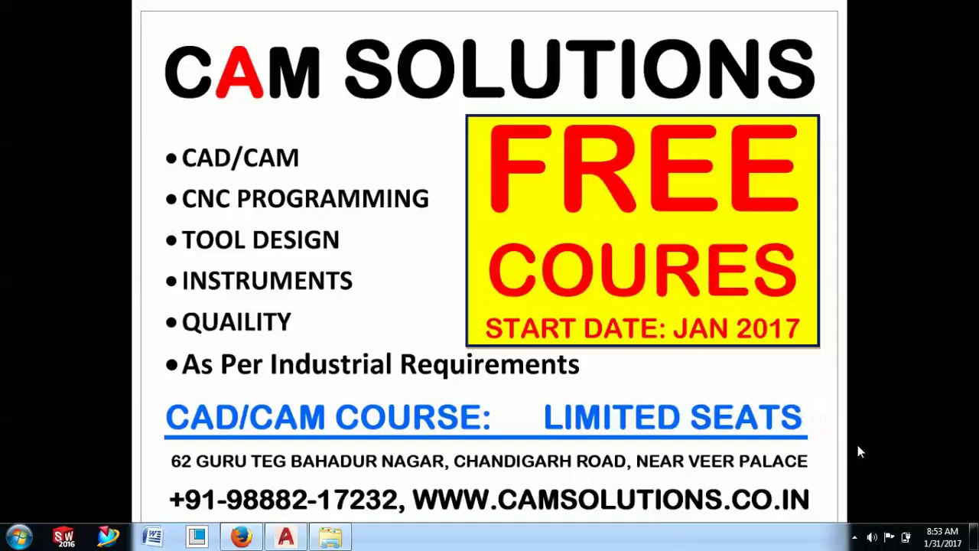
left_click(854, 537)
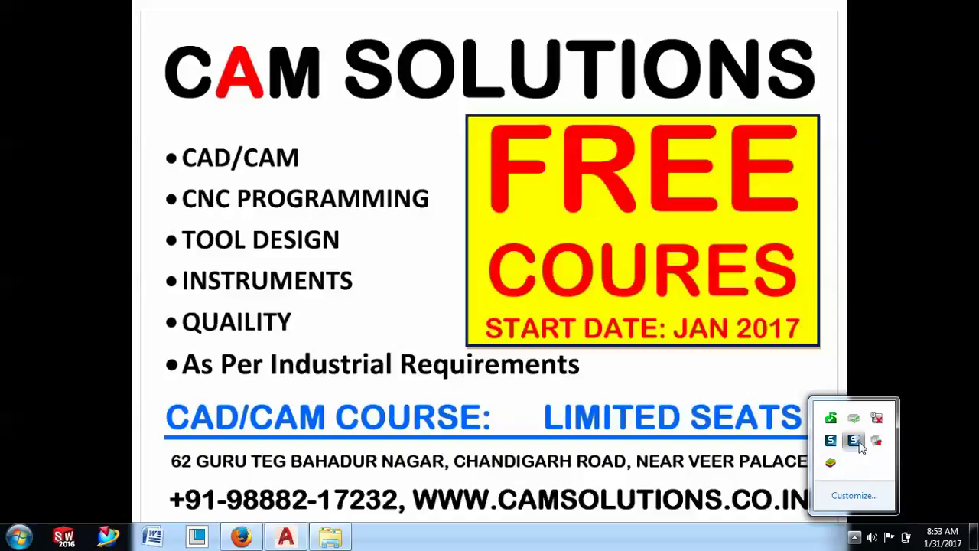
left_click(691, 474)
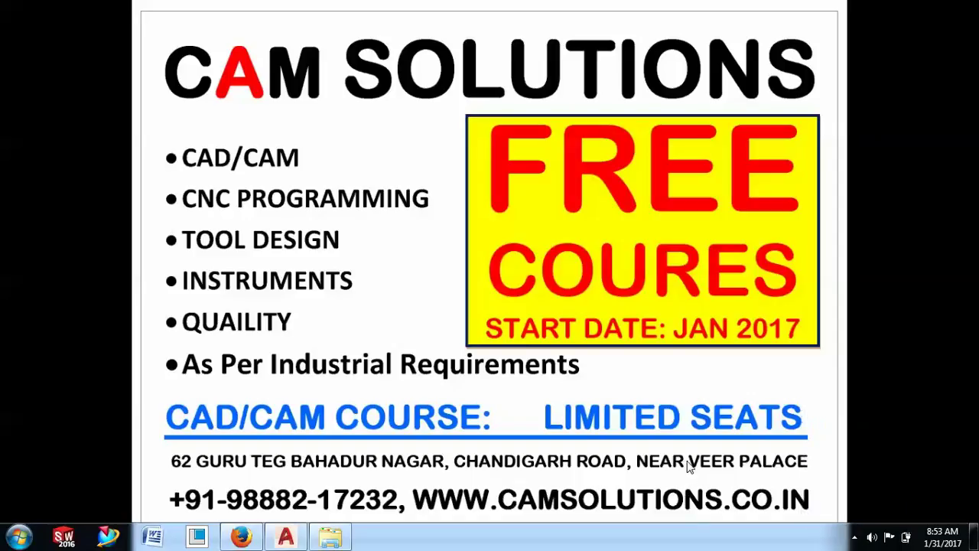